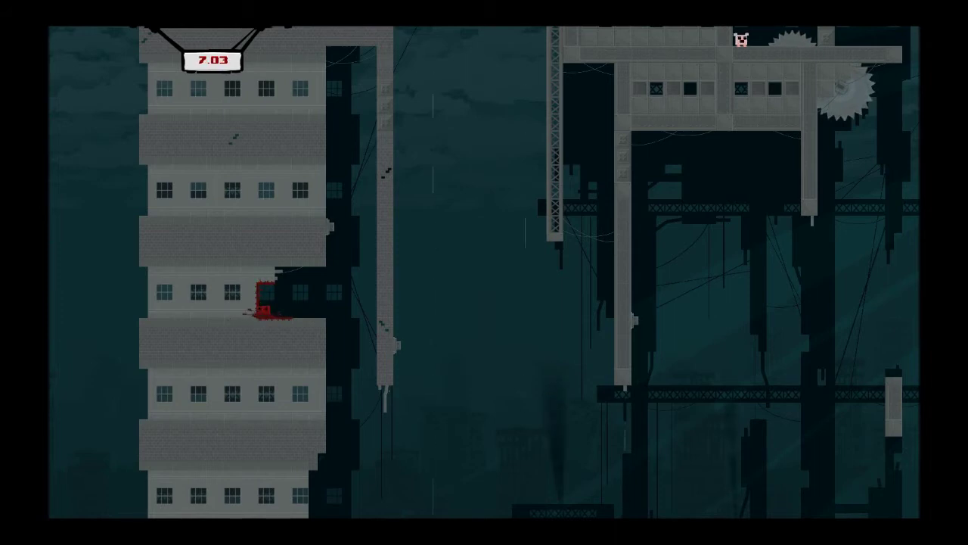
pyautogui.press('space')
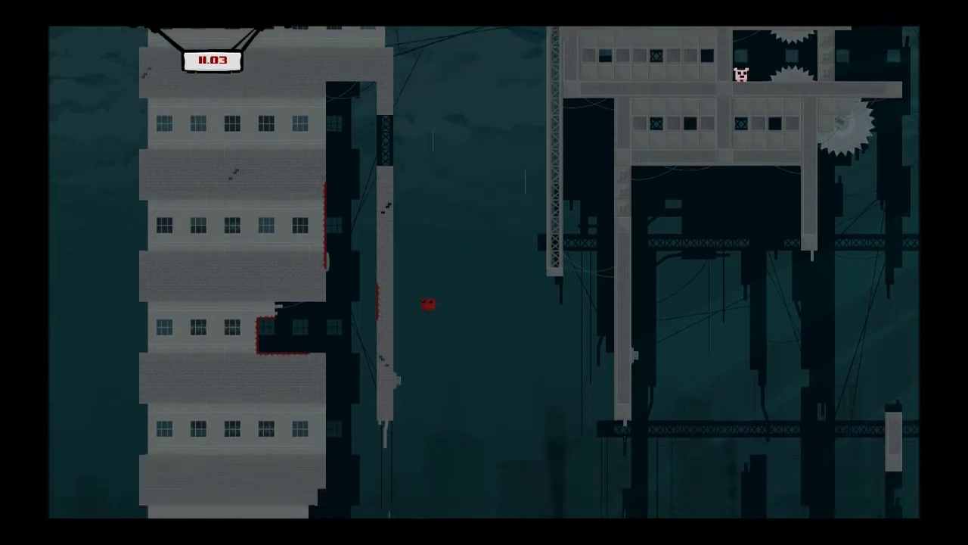
pyautogui.press('space')
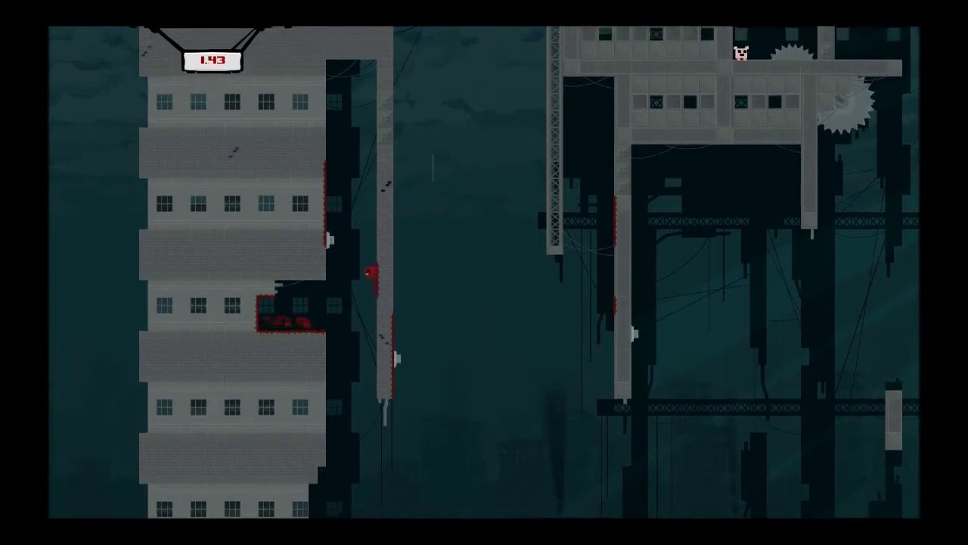
pyautogui.press('space')
pyautogui.press('space')
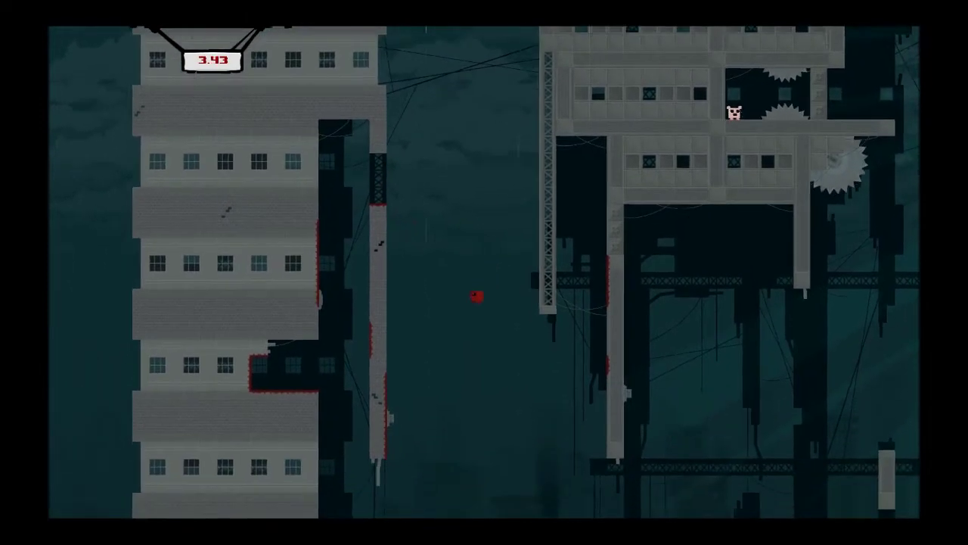
pyautogui.press('Right')
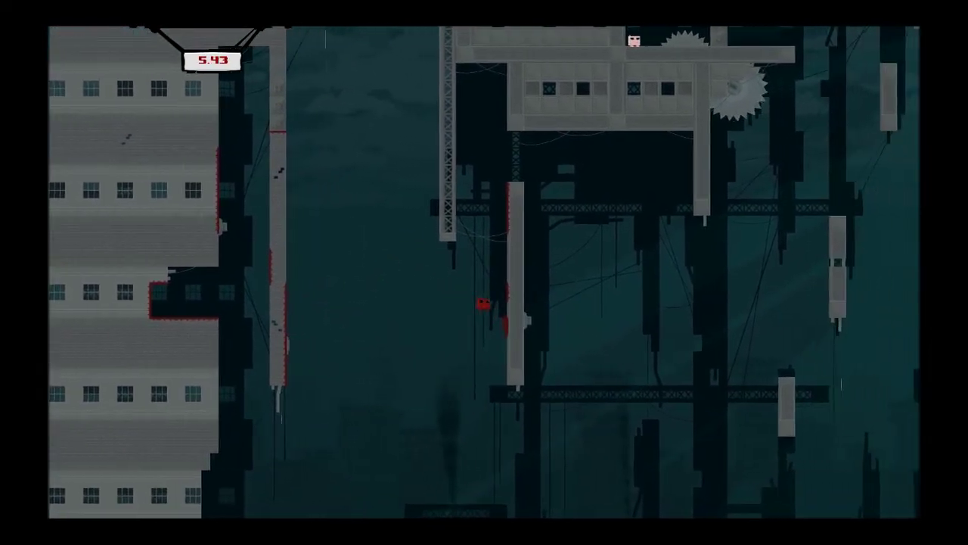
pyautogui.press('space')
pyautogui.press('space')
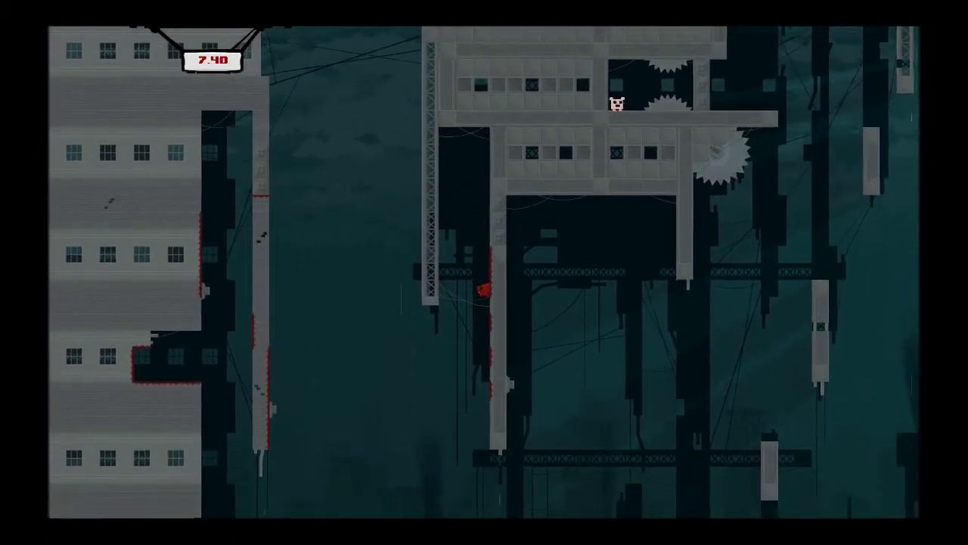
pyautogui.press('Left')
pyautogui.press('Left')
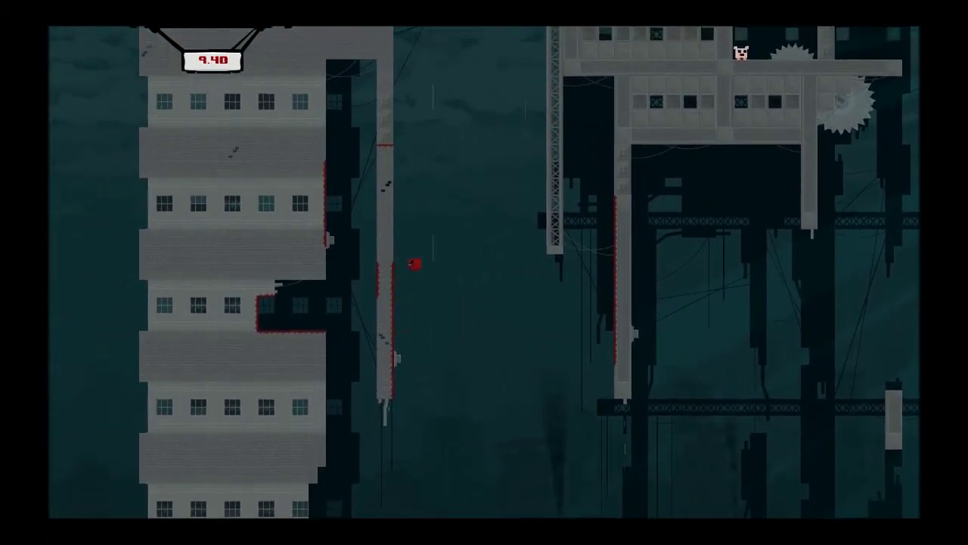
pyautogui.press('Right')
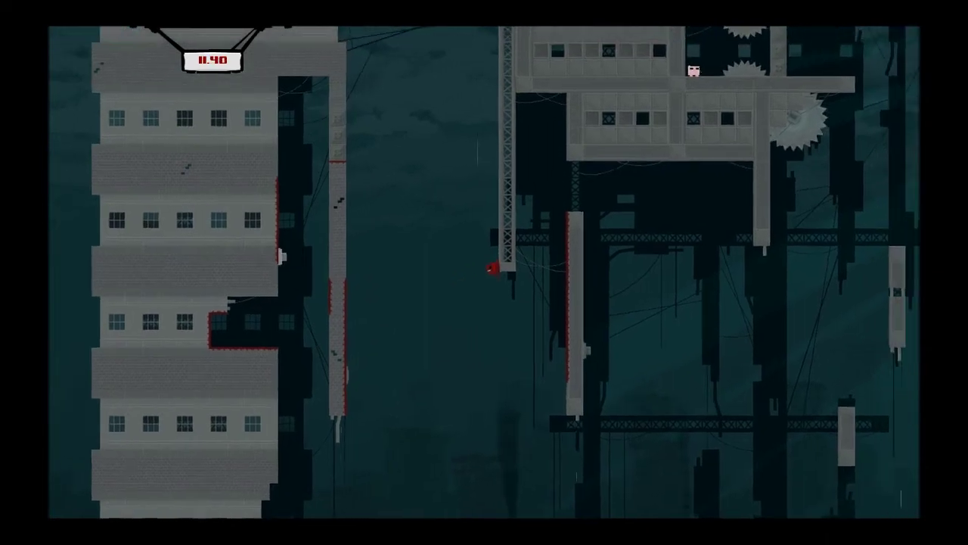
pyautogui.press('space')
pyautogui.press('space')
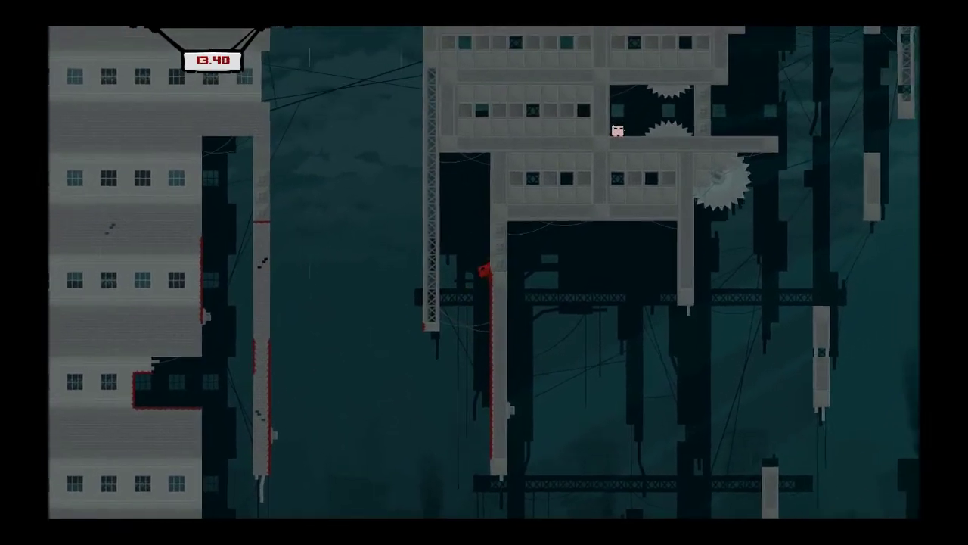
pyautogui.press('Left')
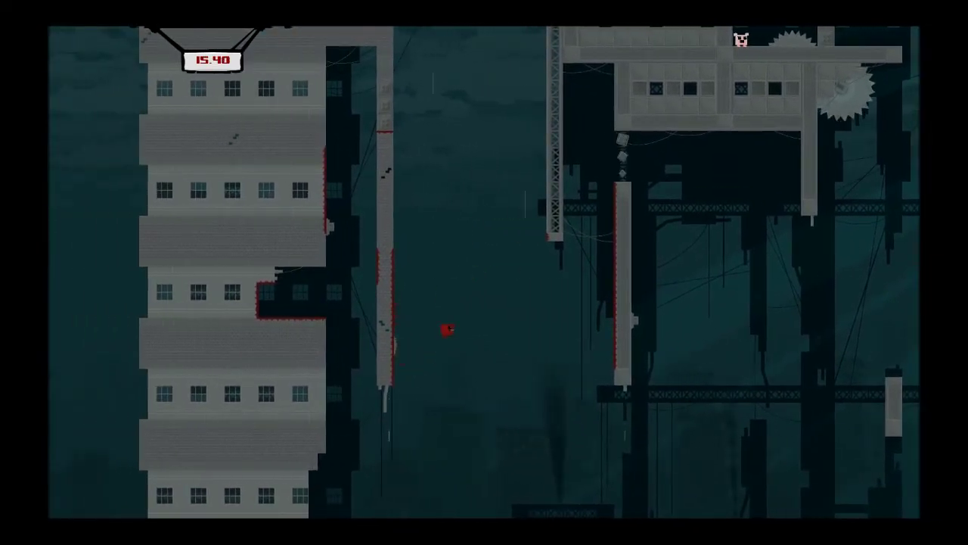
pyautogui.press('Right')
pyautogui.press('space')
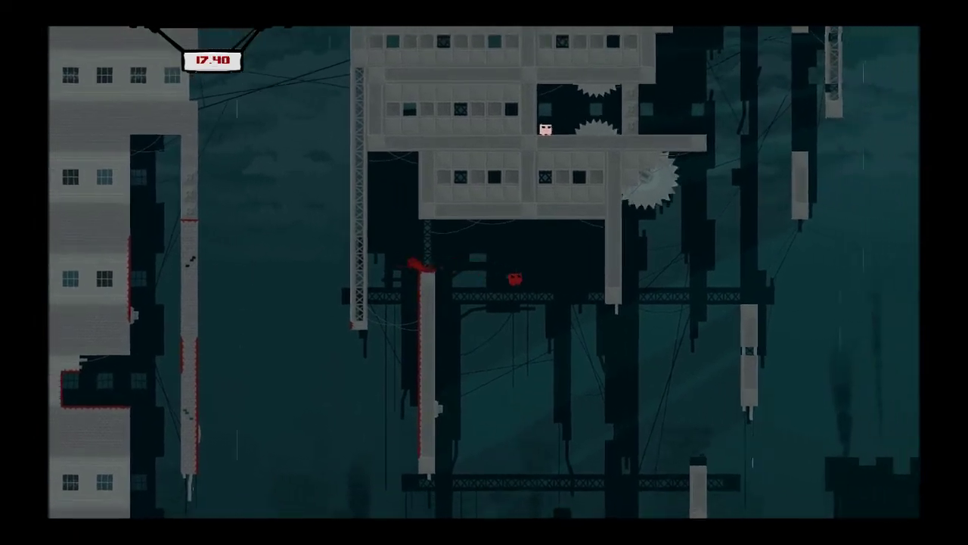
pyautogui.press('Right')
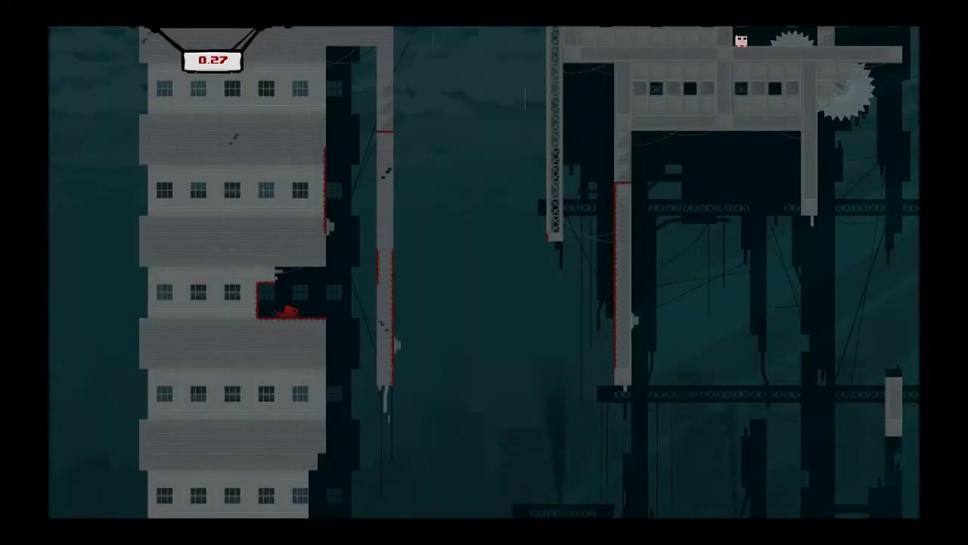
pyautogui.press('space')
pyautogui.press('Right')
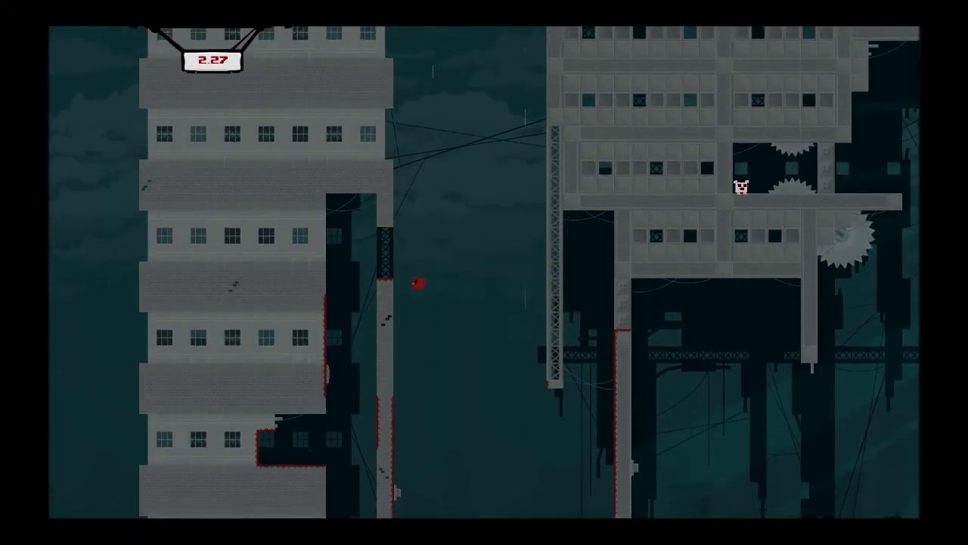
pyautogui.press('Right')
pyautogui.press('space')
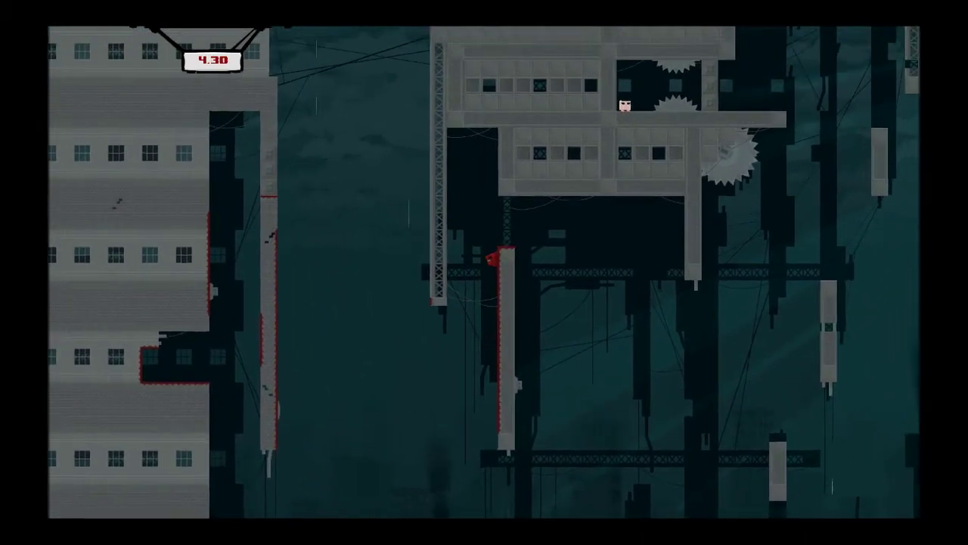
pyautogui.press('space')
pyautogui.press('Right')
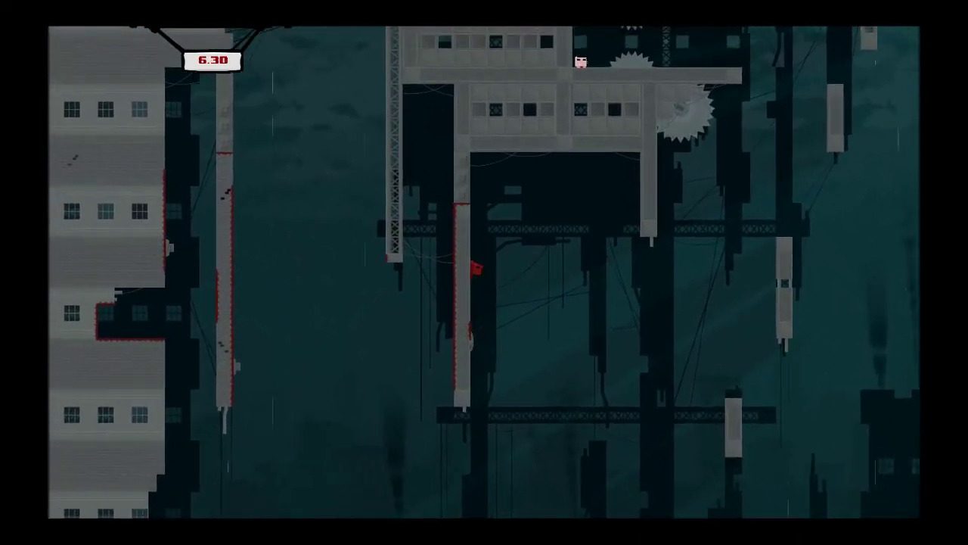
pyautogui.press('space')
pyautogui.press('Right')
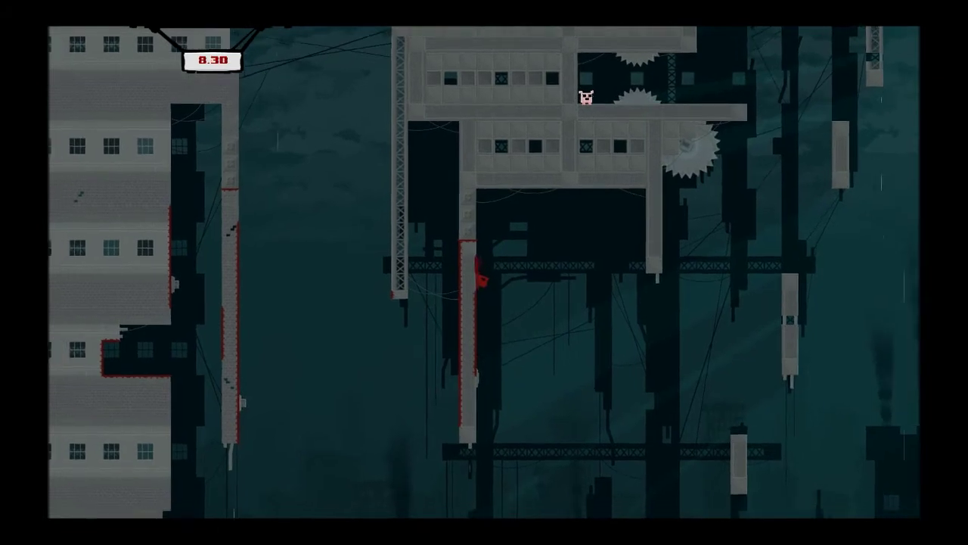
pyautogui.press('Right')
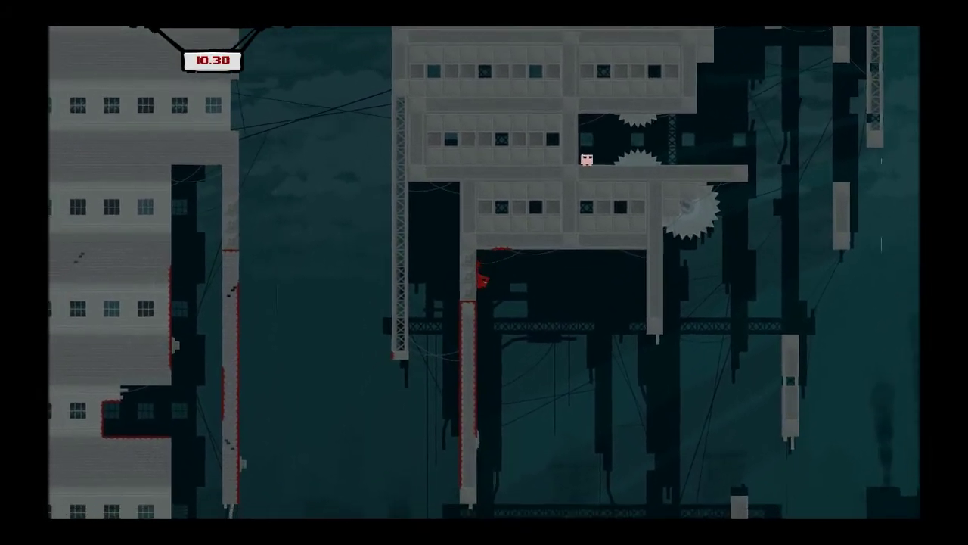
pyautogui.press('Left')
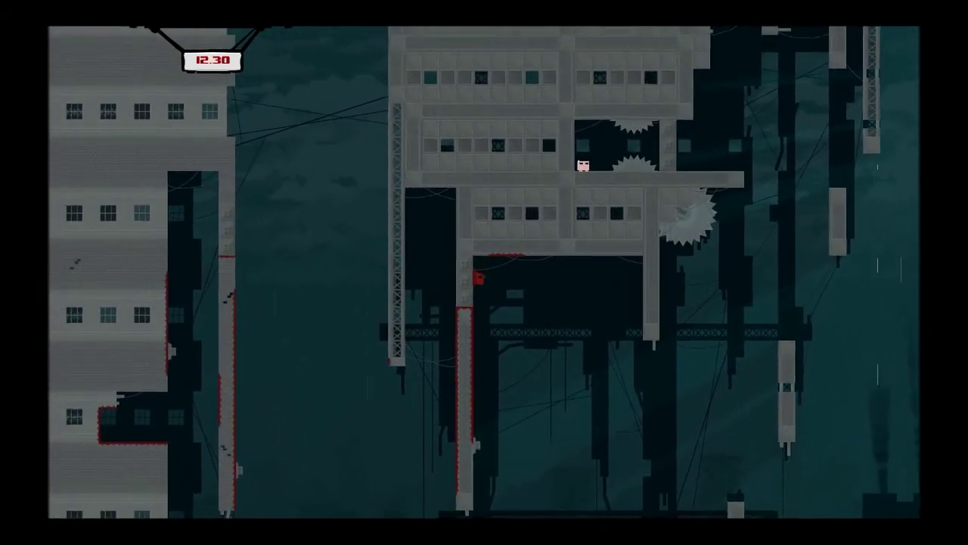
pyautogui.press('space')
pyautogui.press('Right')
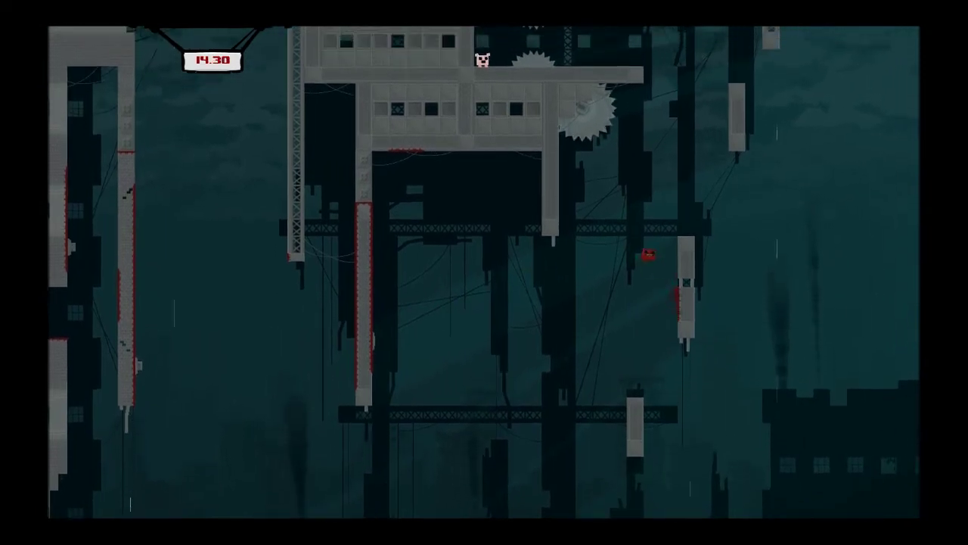
pyautogui.press('Right')
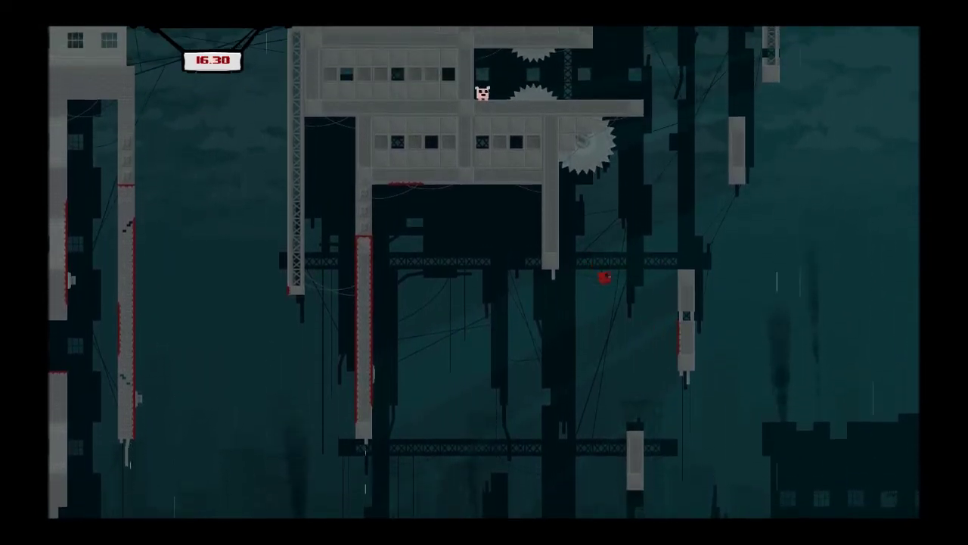
pyautogui.press('Right')
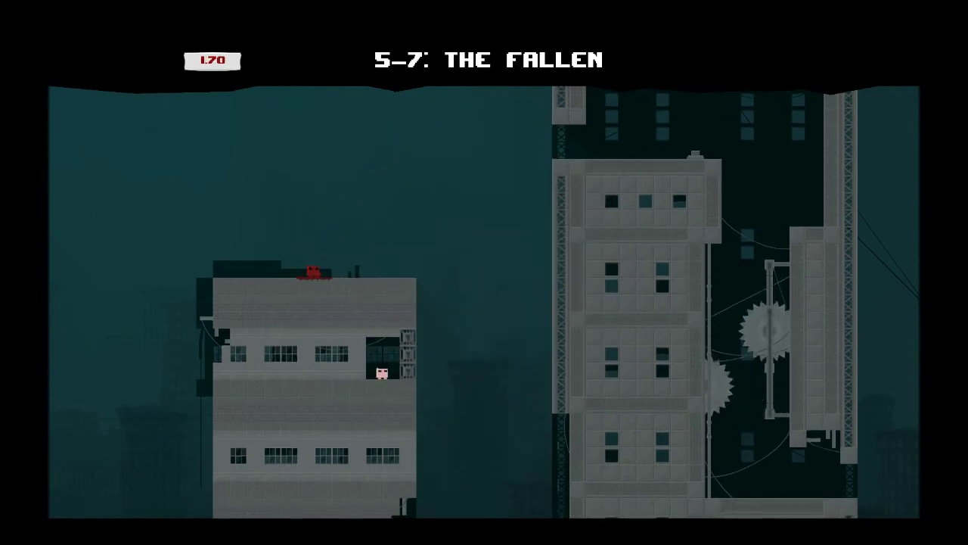
pyautogui.press('Escape')
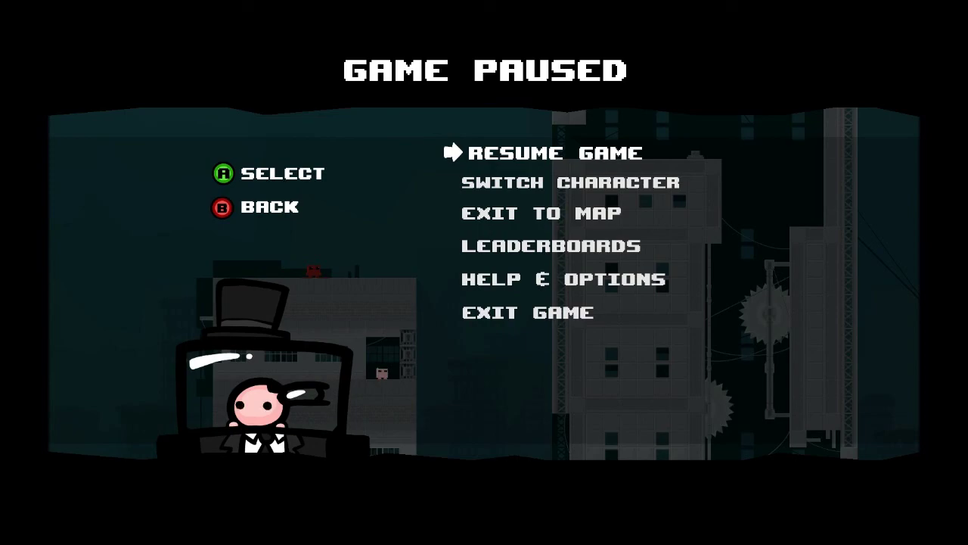
pyautogui.press('Escape')
pyautogui.press('Escape')
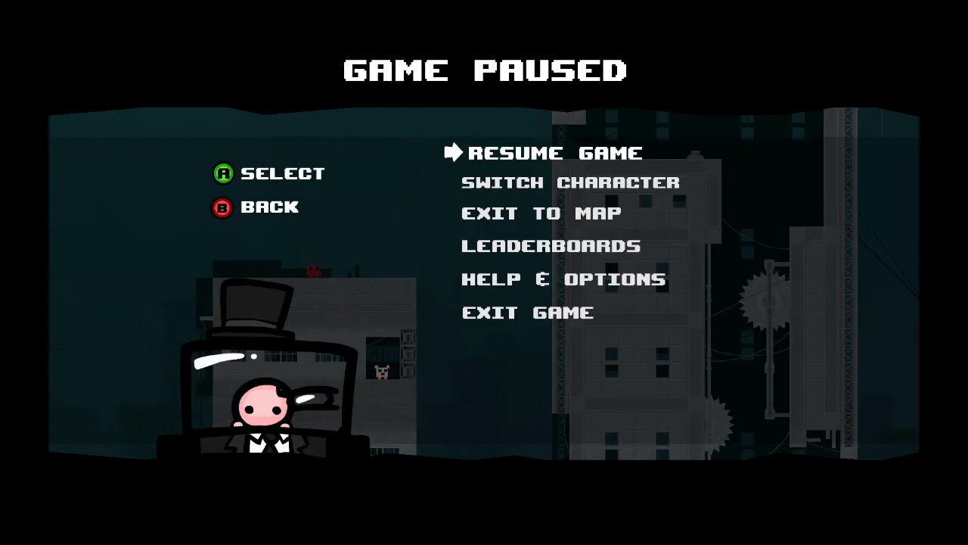